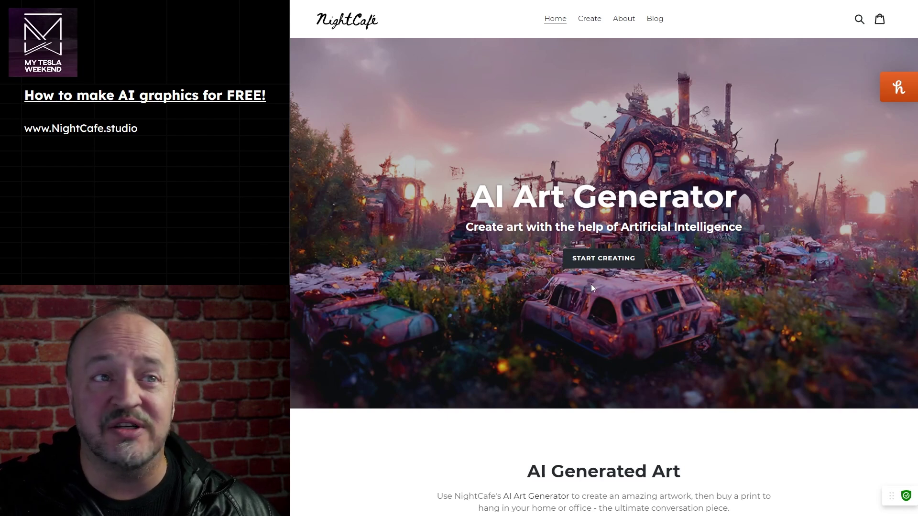
# Step: Go to the Create page and browse the Stable, DALL·E 2, Coherent, Artistic and Style Transfer cards
pyautogui.scroll(-8, 765, 296)
pyautogui.scroll(-2, 799, 309)
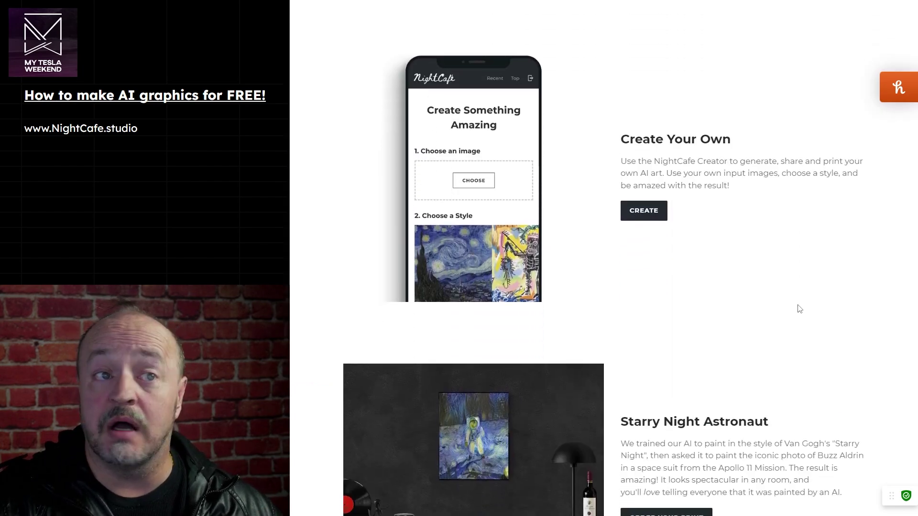
pyautogui.scroll(-2, 784, 301)
pyautogui.scroll(-8, 780, 316)
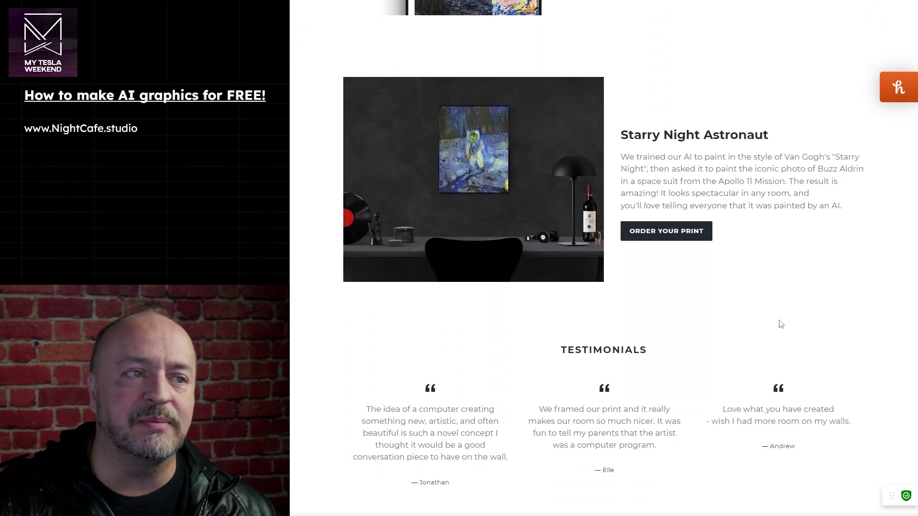
pyautogui.scroll(20, 762, 312)
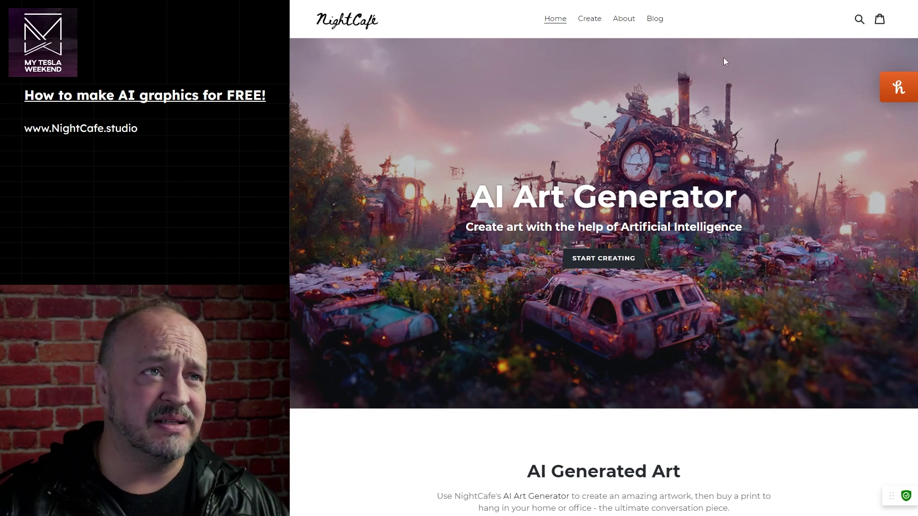
pyautogui.click(591, 21)
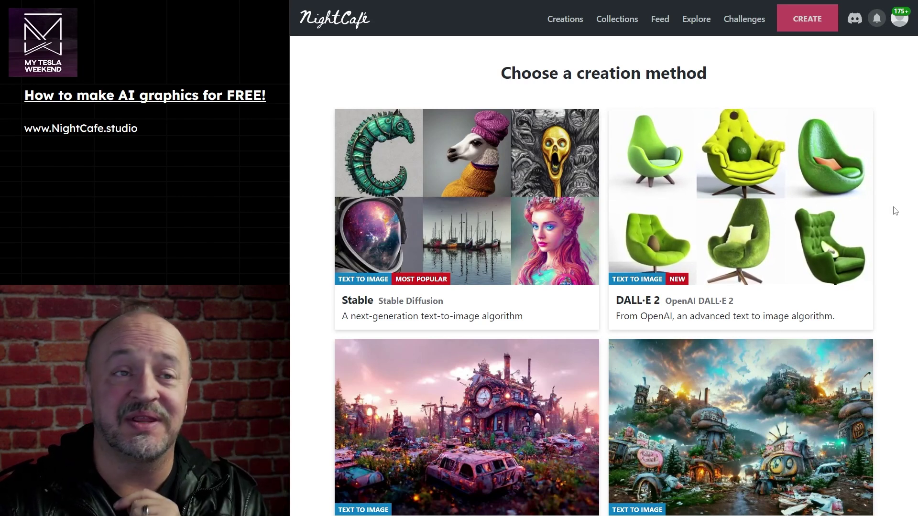
pyautogui.scroll(-4, 894, 212)
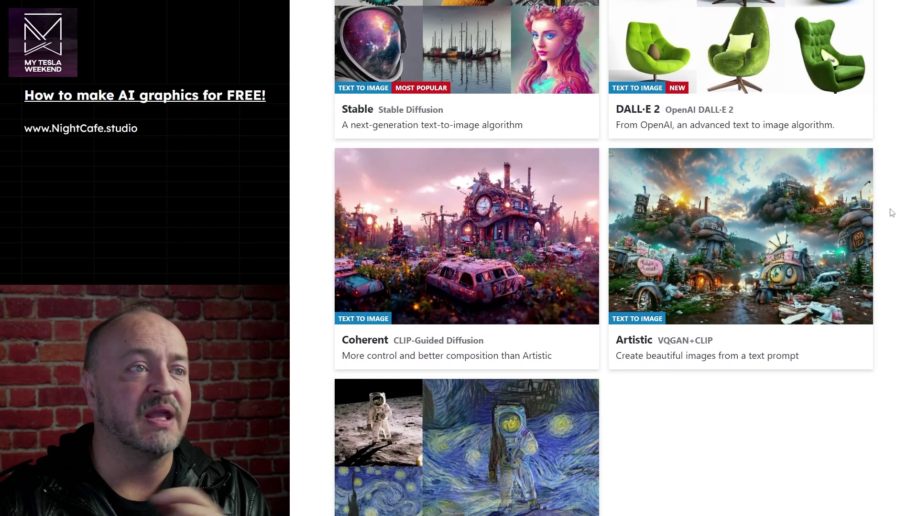
pyautogui.scroll(-1, 593, 281)
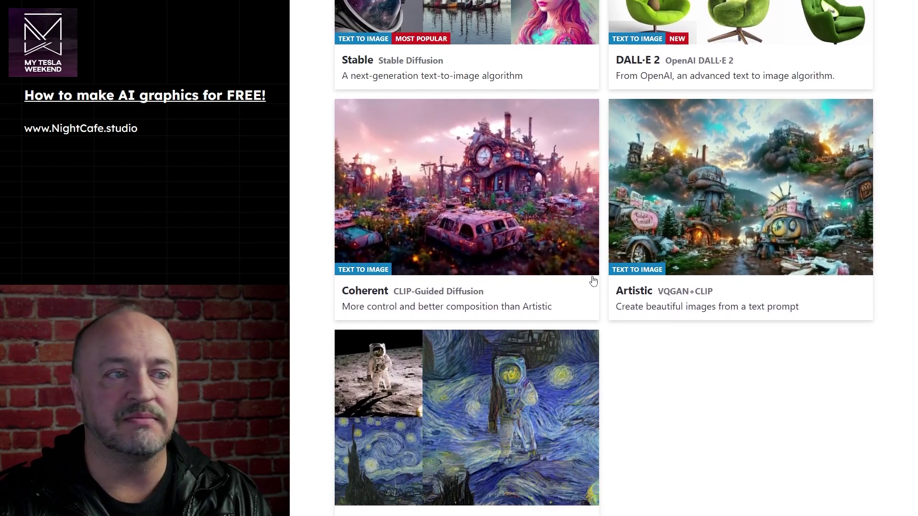
pyautogui.scroll(-1, 593, 281)
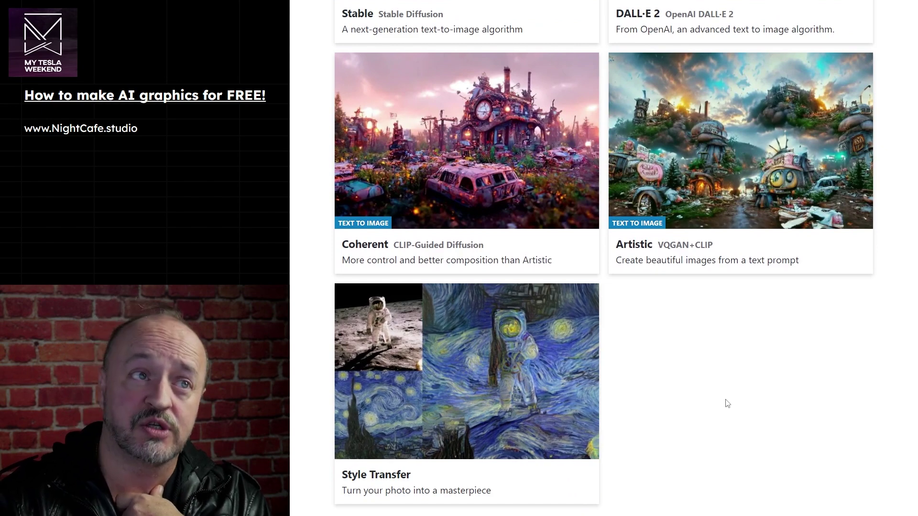
pyautogui.scroll(6, 738, 418)
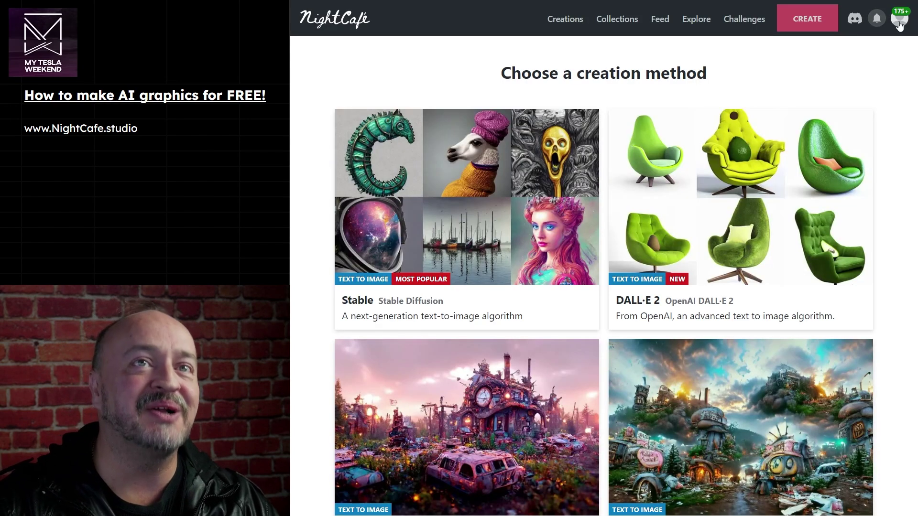
# Step: Open My Creations from the account menu and scroll down to the drag-racing creations
pyautogui.click(899, 24)
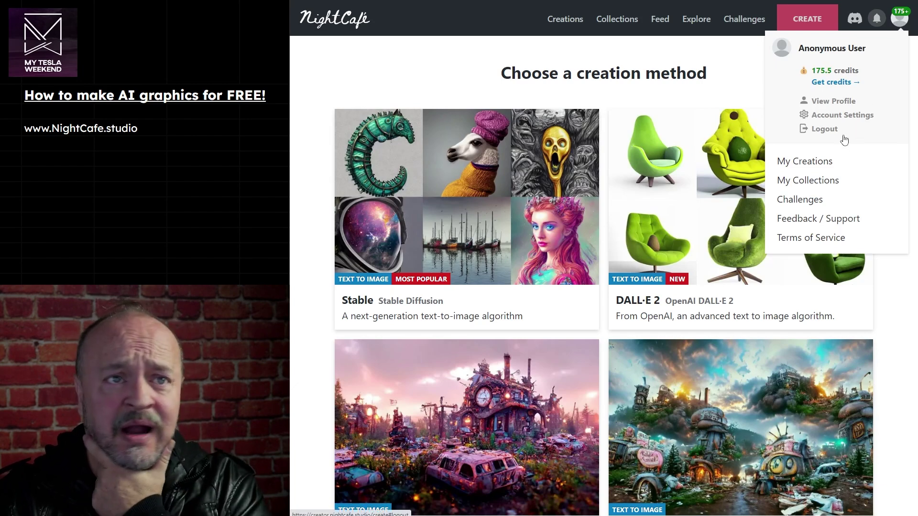
pyautogui.click(813, 161)
pyautogui.scroll(-5, 564, 222)
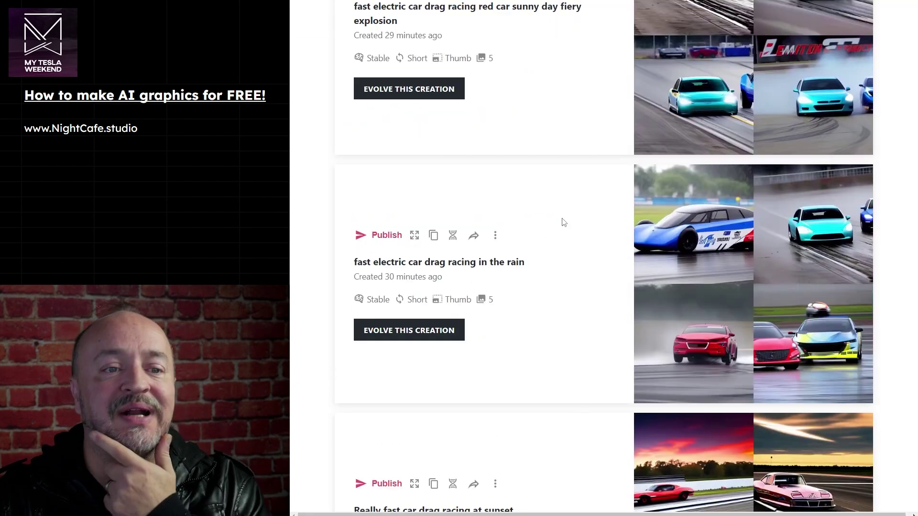
pyautogui.scroll(-5, 564, 222)
pyautogui.moveTo(719, 245)
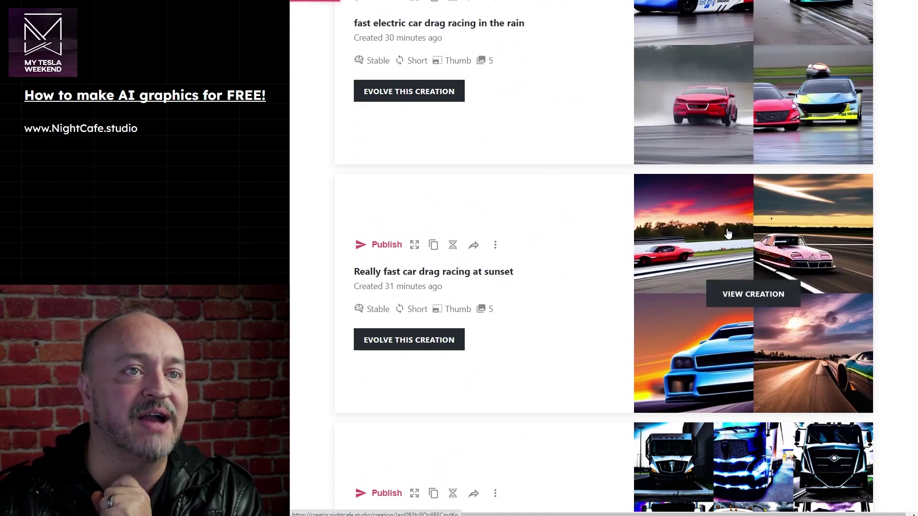
pyautogui.click(728, 234)
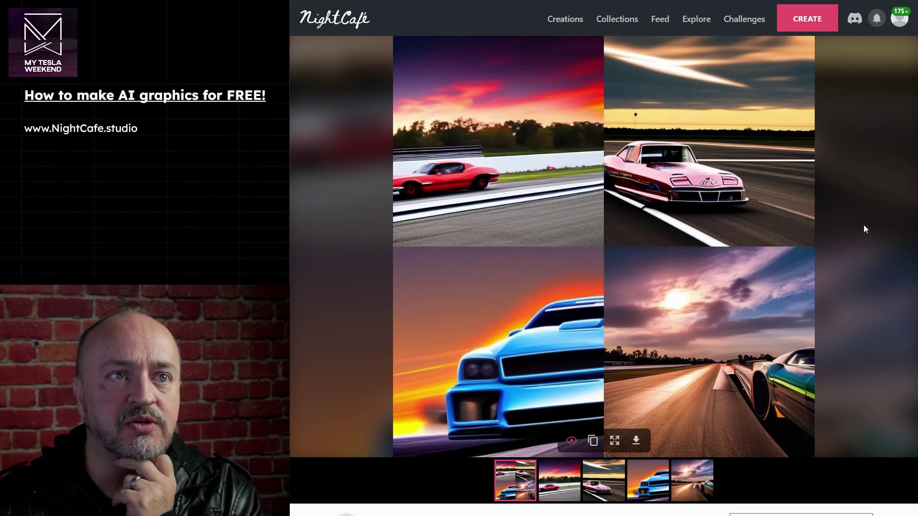
pyautogui.scroll(-5, 865, 244)
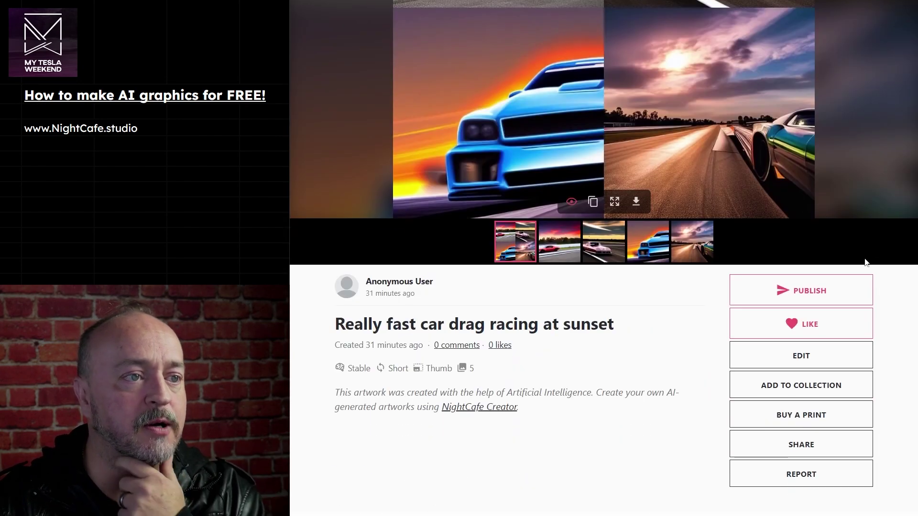
pyautogui.scroll(4, 860, 193)
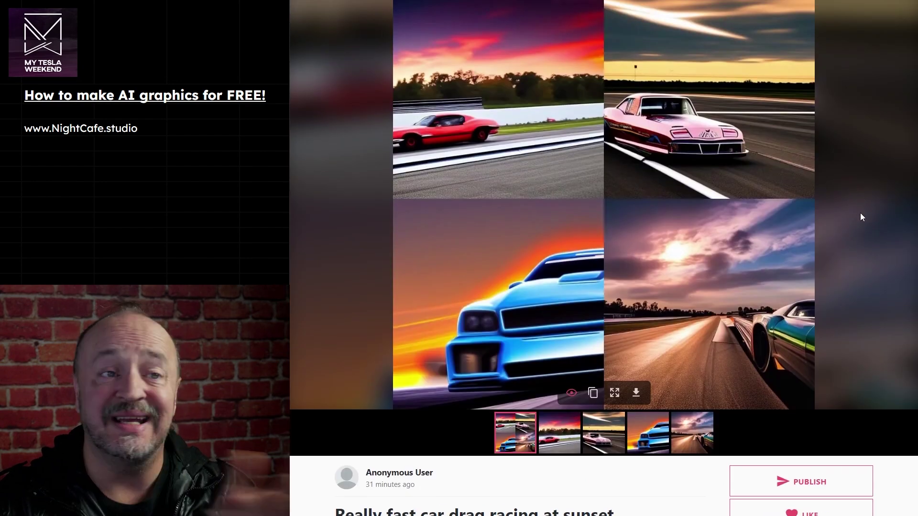
pyautogui.scroll(1, 861, 215)
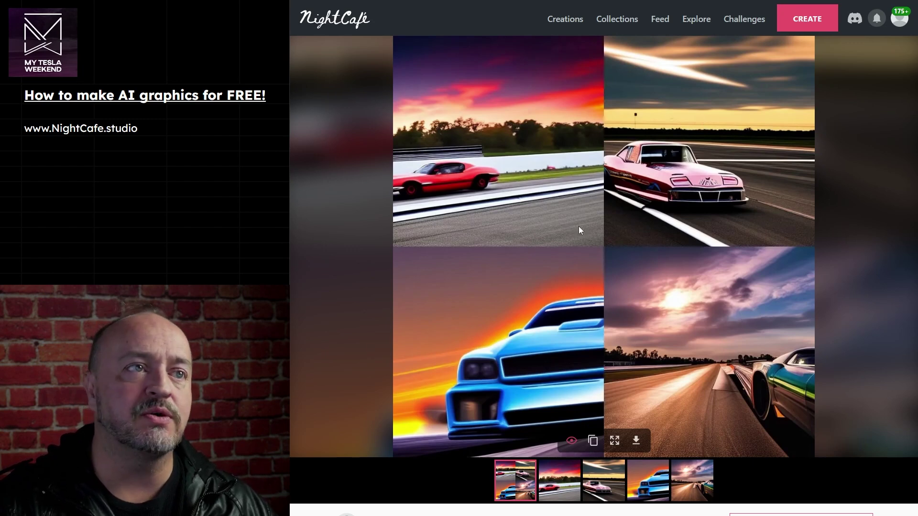
pyautogui.rightClick(866, 295)
pyautogui.click(861, 259)
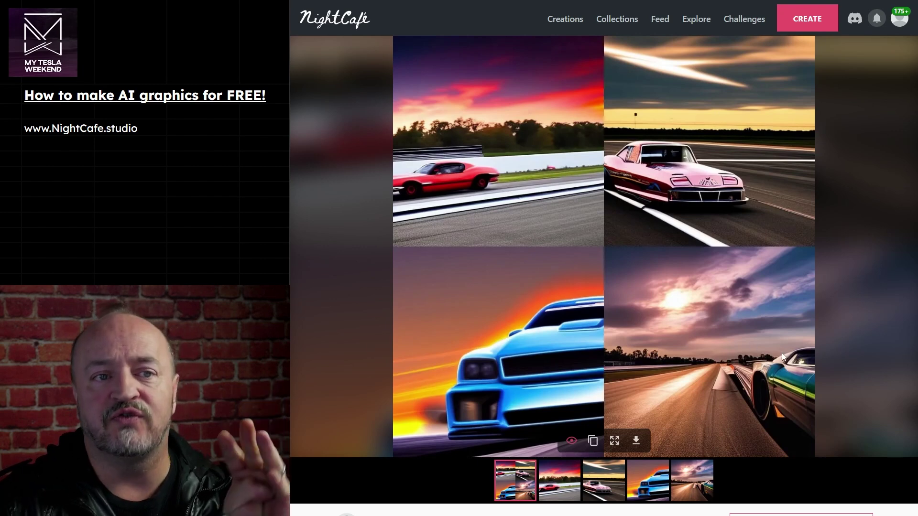
pyautogui.rightClick(865, 283)
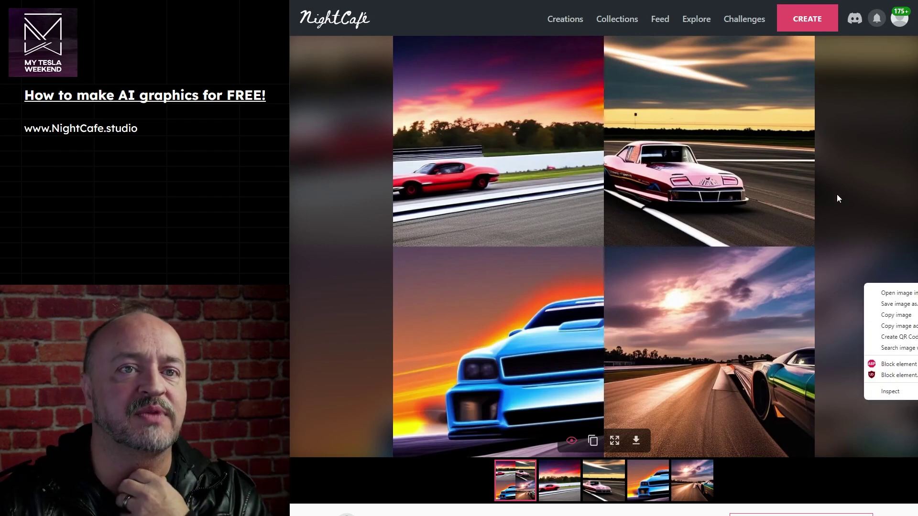
pyautogui.press('Escape')
pyautogui.press('Escape')
pyautogui.scroll(2, 582, 345)
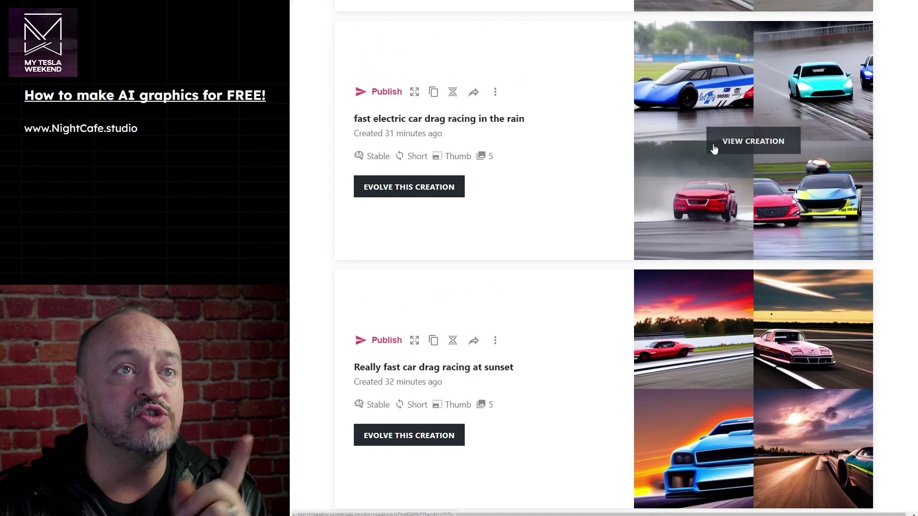
# Step: Open the rain drag-racing creation, view its blue, cyan and red images, then the grid, and close it
pyautogui.click(713, 144)
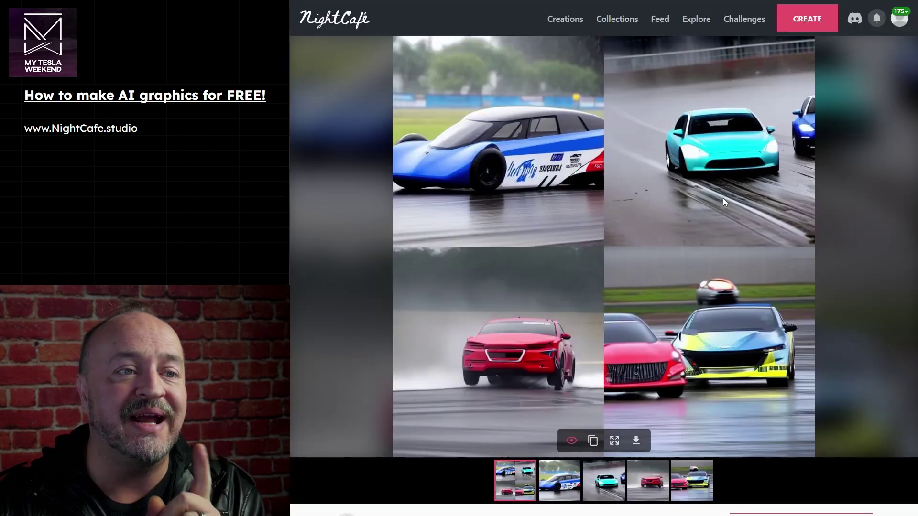
pyautogui.click(565, 499)
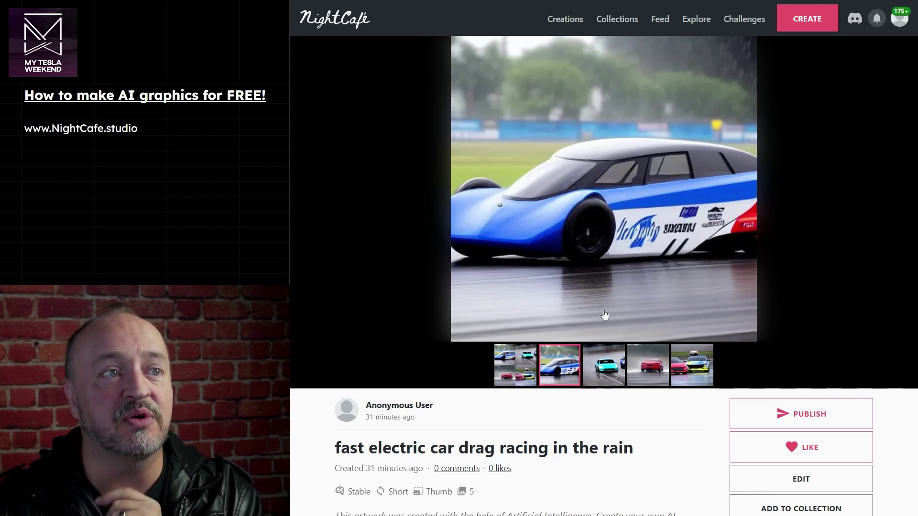
pyautogui.moveTo(508, 168)
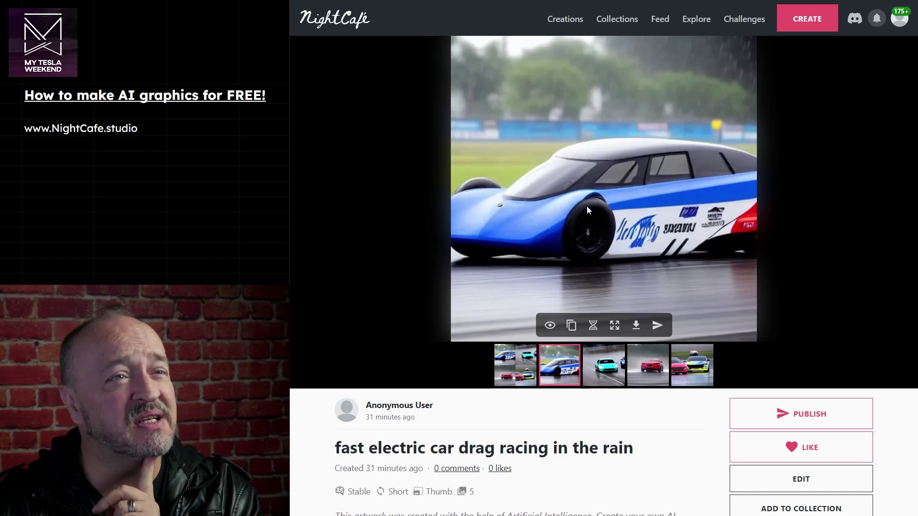
pyautogui.click(605, 366)
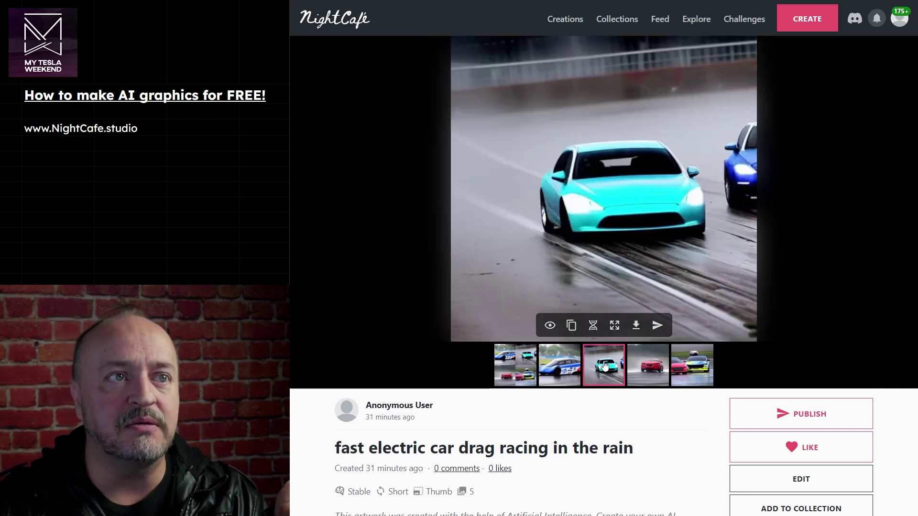
pyautogui.click(634, 362)
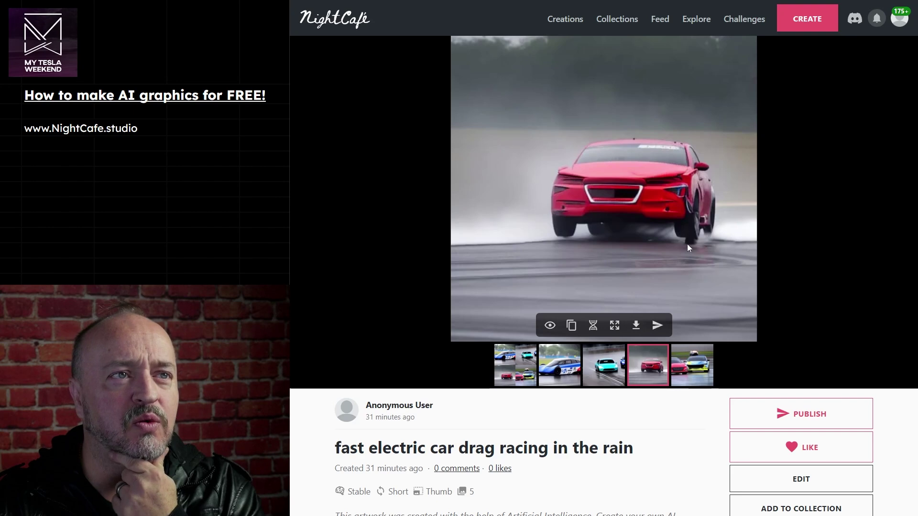
pyautogui.click(682, 365)
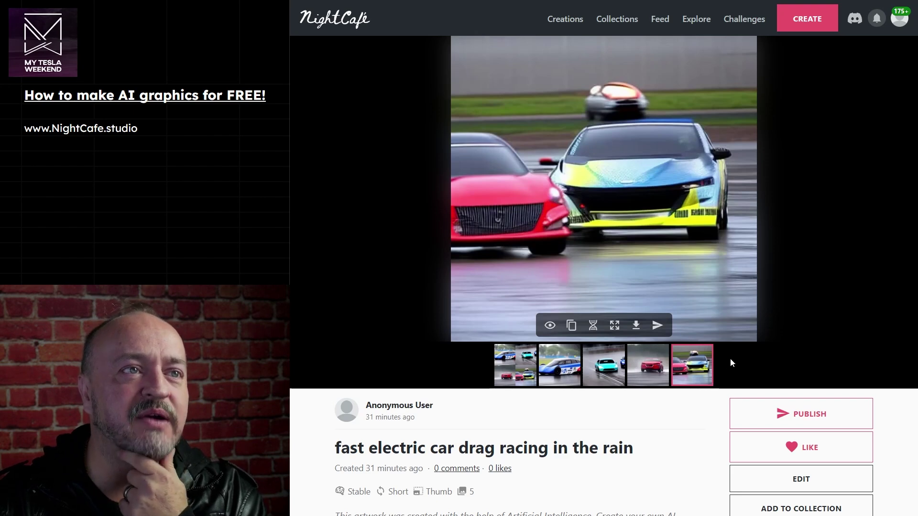
pyautogui.click(521, 360)
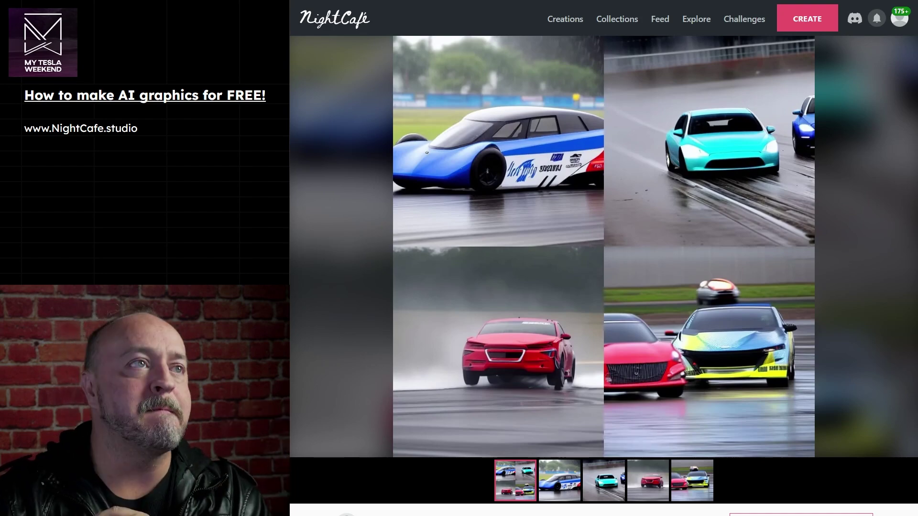
pyautogui.click(856, 256)
pyautogui.scroll(5, 498, 230)
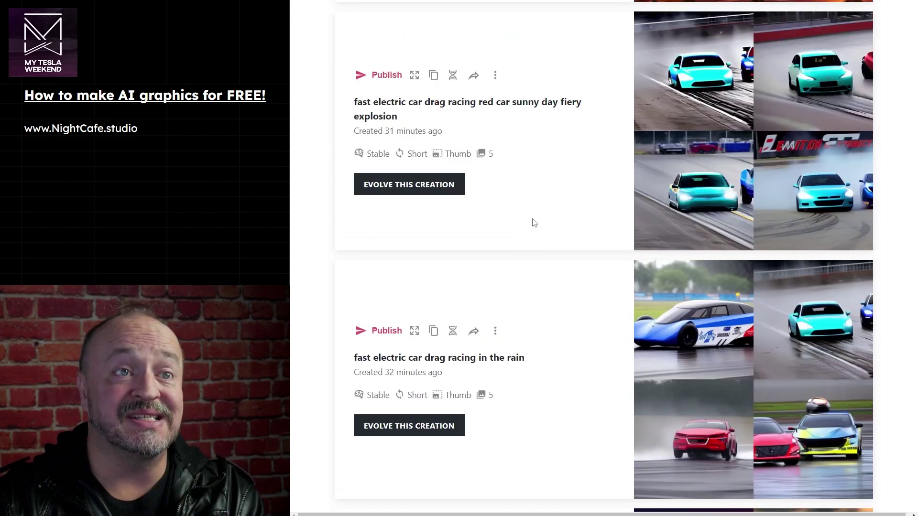
pyautogui.moveTo(772, 318)
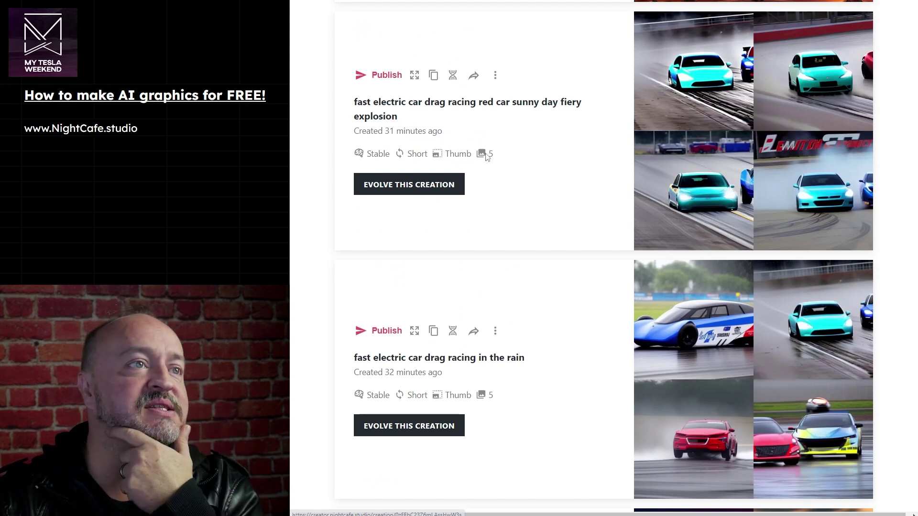
pyautogui.moveTo(718, 114)
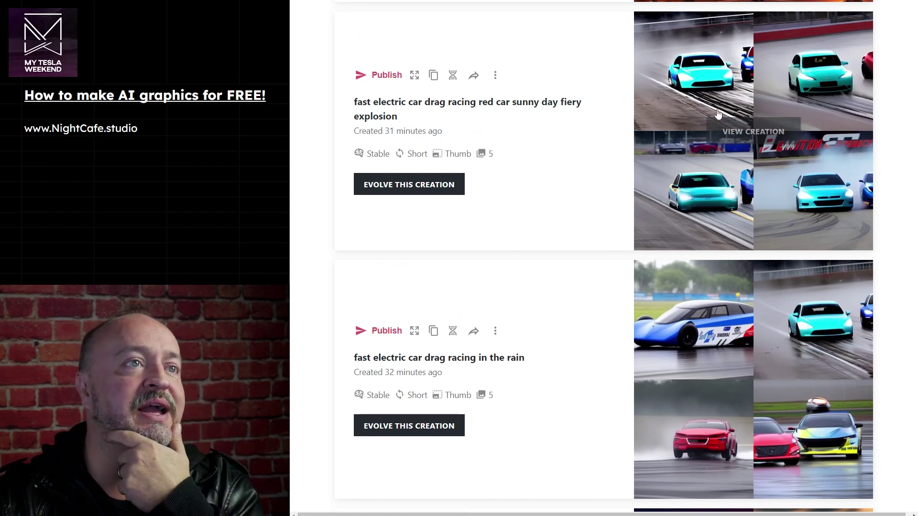
pyautogui.click(706, 82)
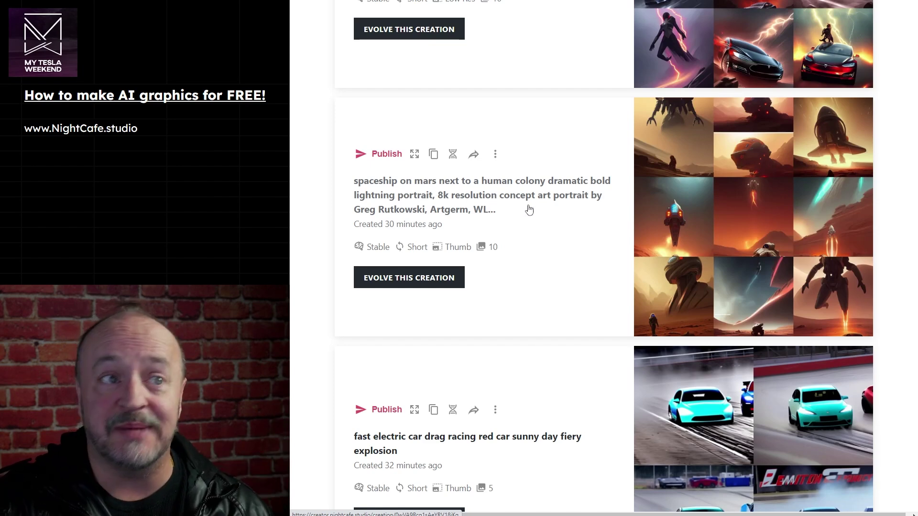
# Step: Open the spaceship on Mars creation and view its second through last images
pyautogui.click(688, 147)
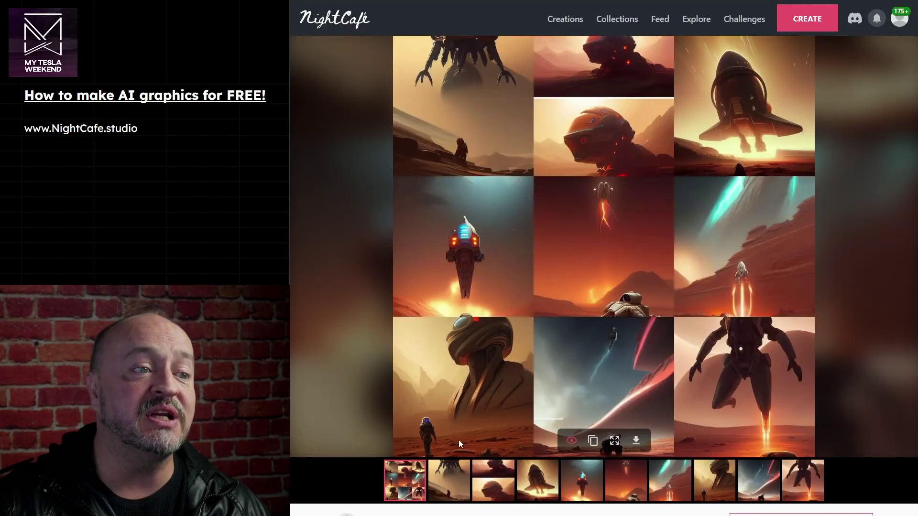
pyautogui.click(455, 473)
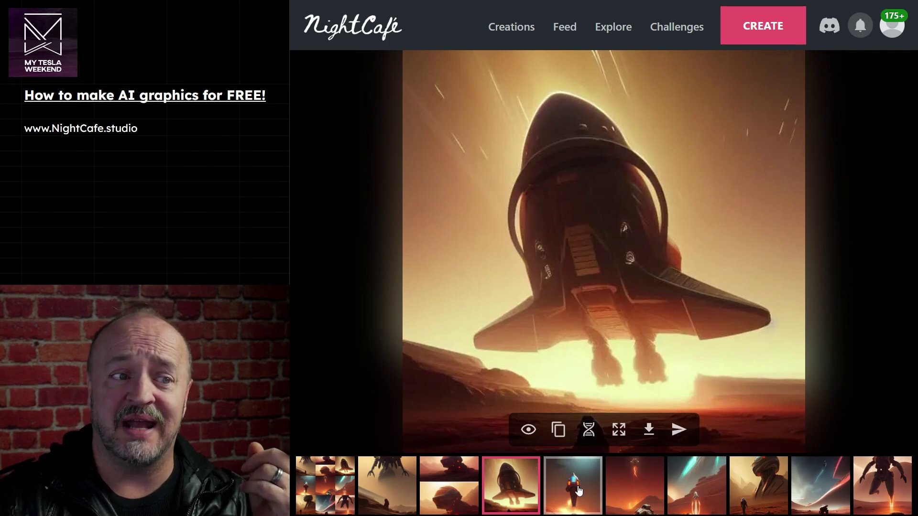
pyautogui.click(580, 491)
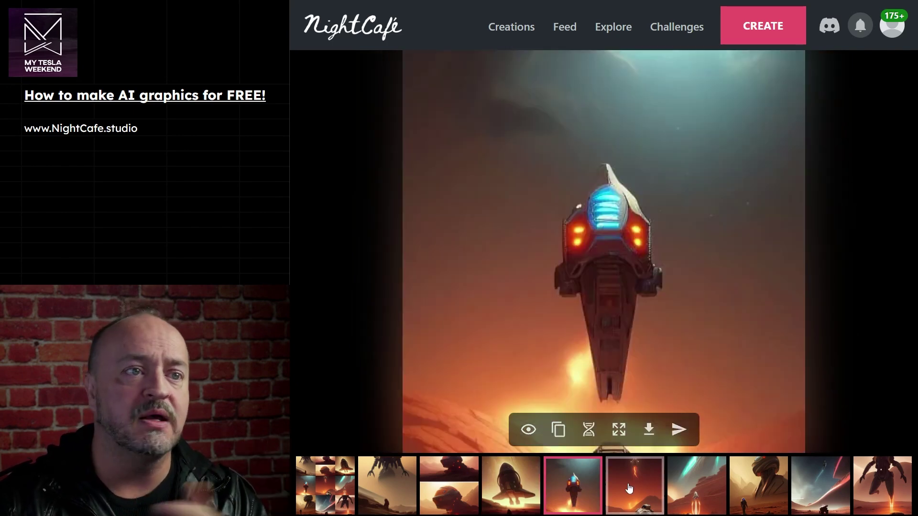
pyautogui.click(643, 496)
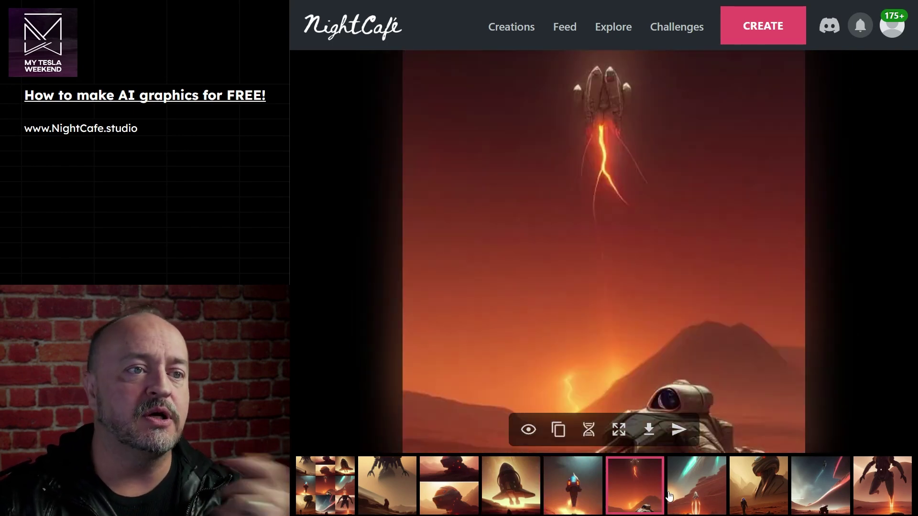
pyautogui.click(695, 496)
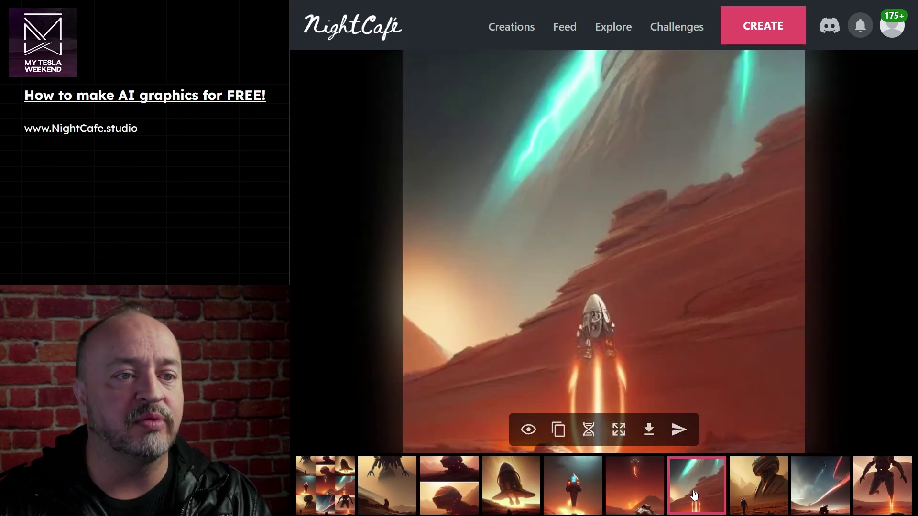
pyautogui.click(747, 494)
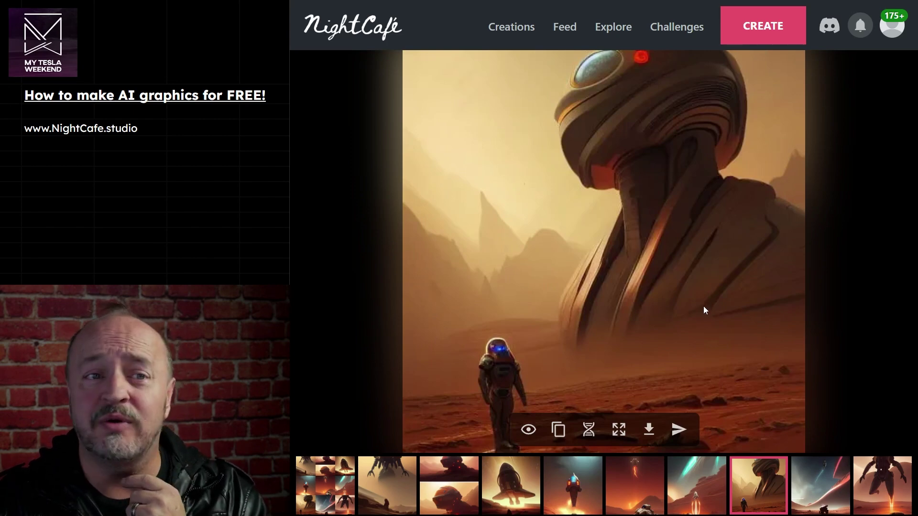
pyautogui.click(815, 496)
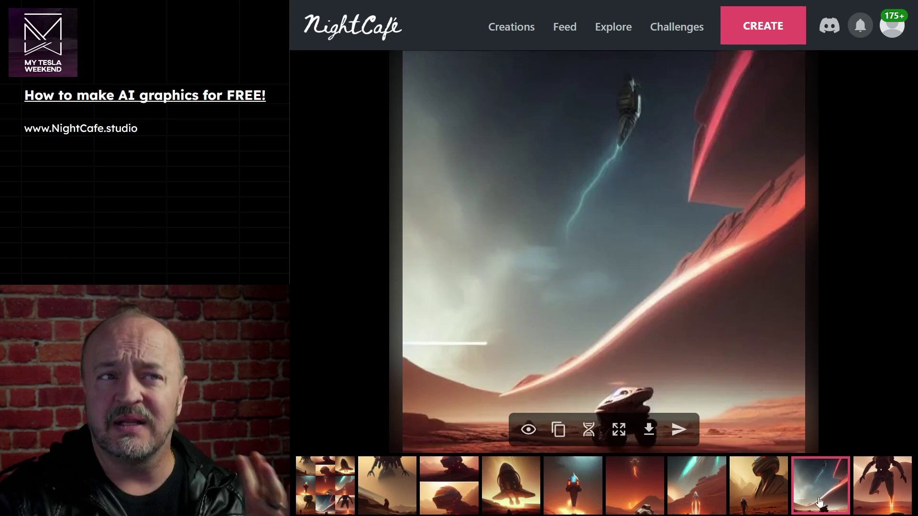
pyautogui.click(872, 492)
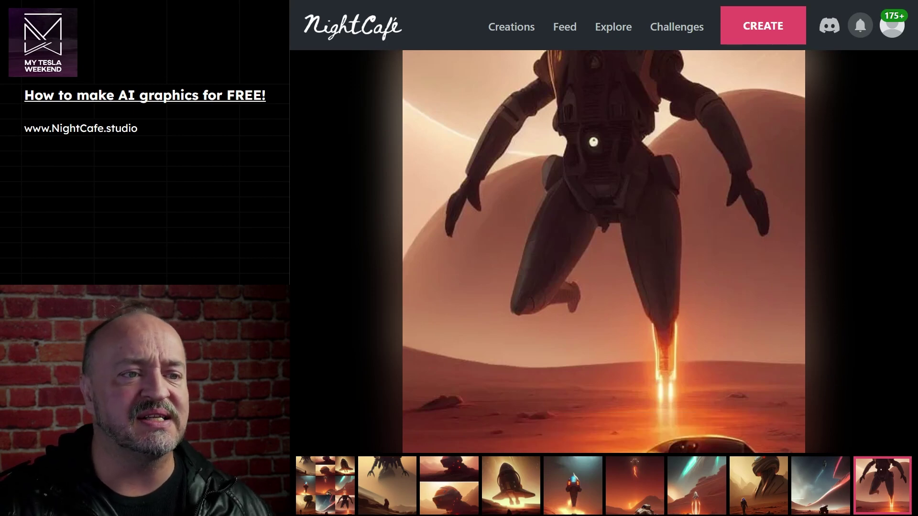
# Step: Revisit the red rocket-and-volcano image, then return to My Creations and scroll to older creations
pyautogui.click(635, 486)
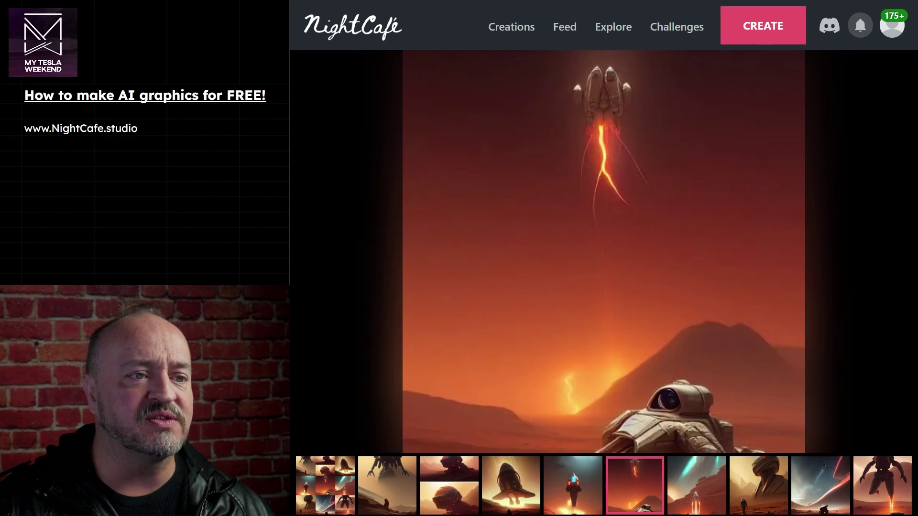
pyautogui.click(432, 503)
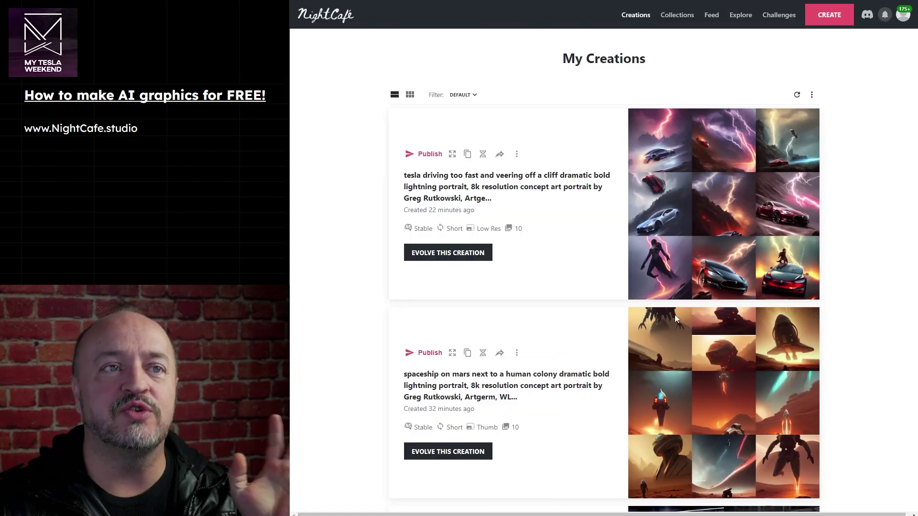
pyautogui.scroll(-7, 856, 349)
pyautogui.scroll(-20, 860, 359)
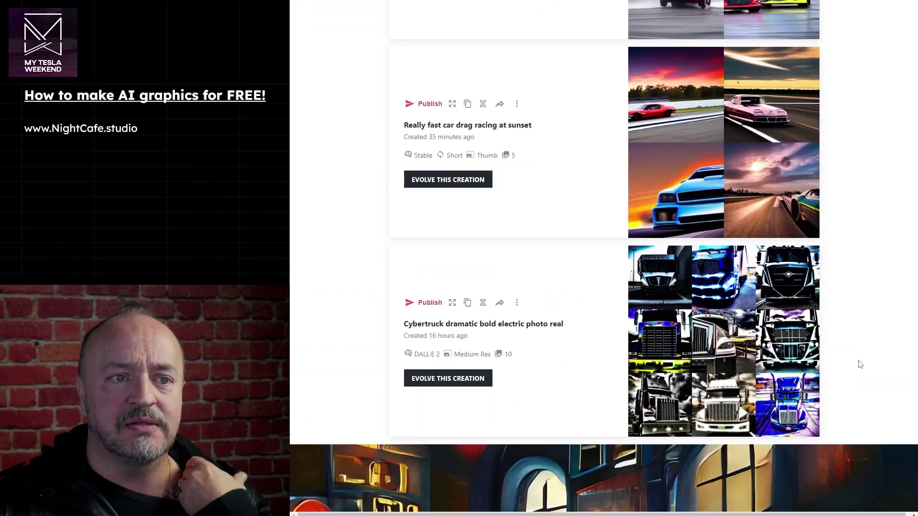
pyautogui.scroll(-16, 858, 357)
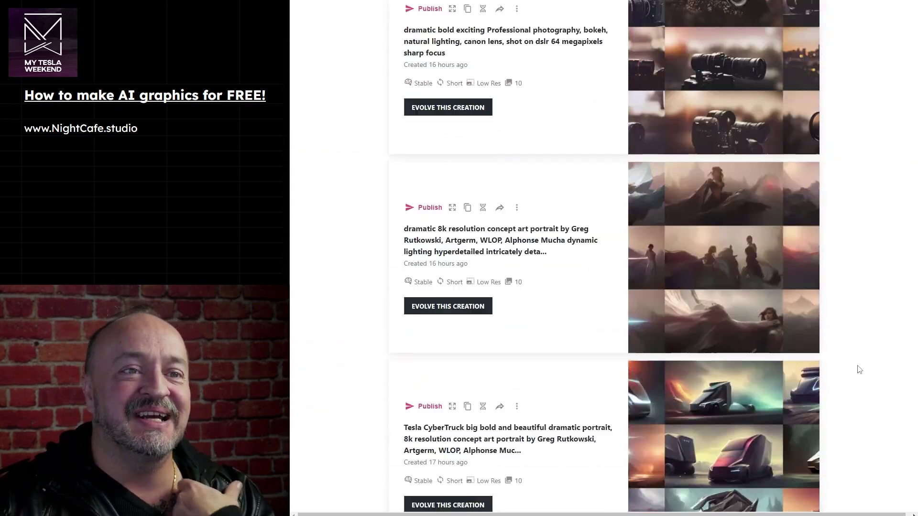
# Step: Open the chicken little creation at 150% zoom, view images two to four, and select the prompt text
pyautogui.click(752, 335)
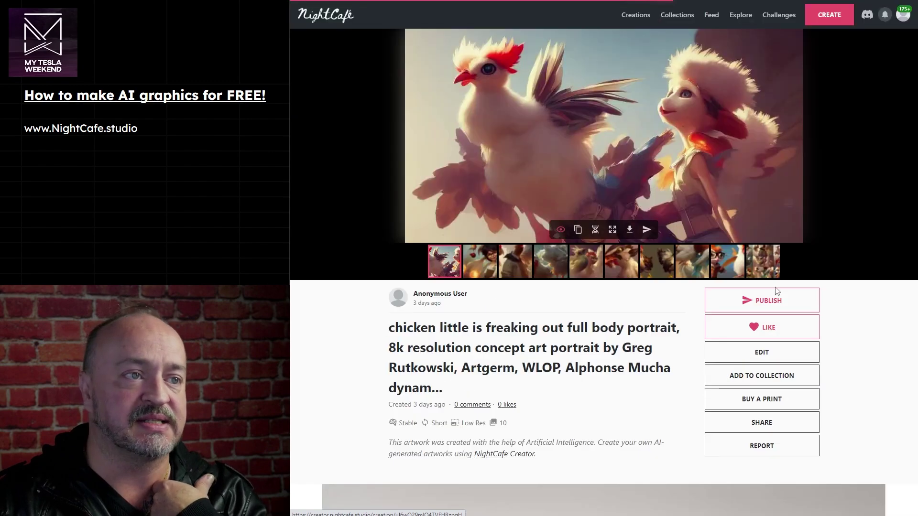
pyautogui.click(474, 266)
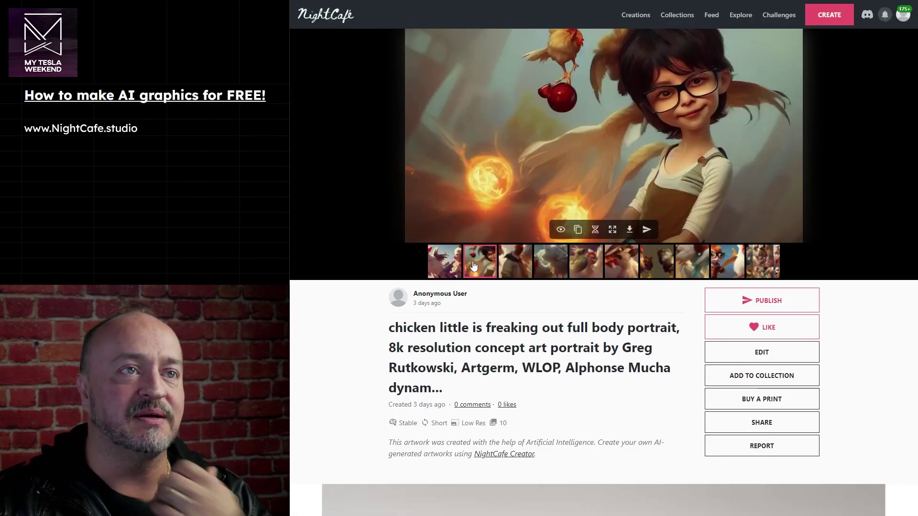
pyautogui.hotkey('ctrl', '+')
pyautogui.hotkey('ctrl', '+')
pyautogui.hotkey('ctrl', '+')
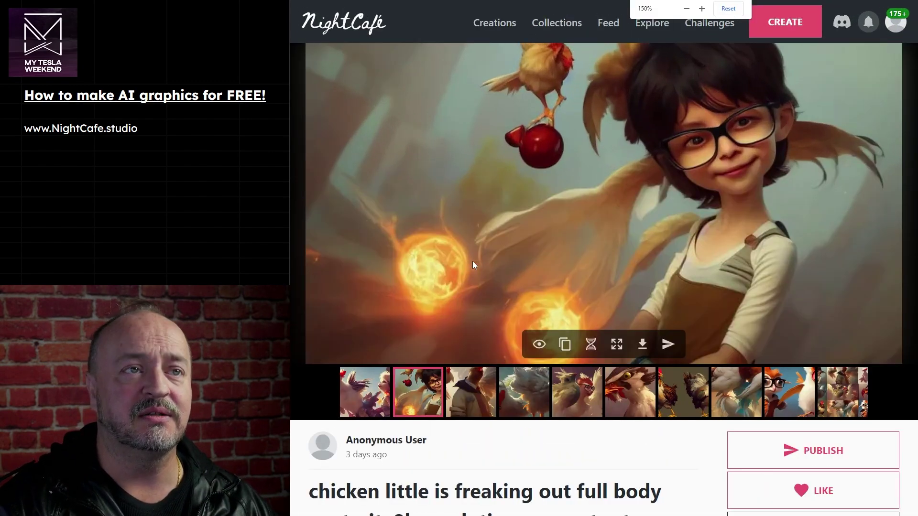
pyautogui.click(483, 404)
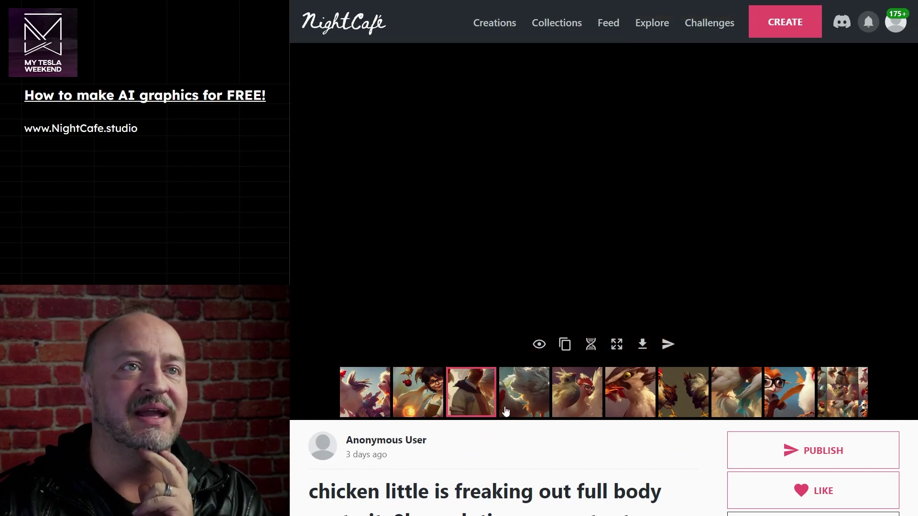
pyautogui.click(526, 409)
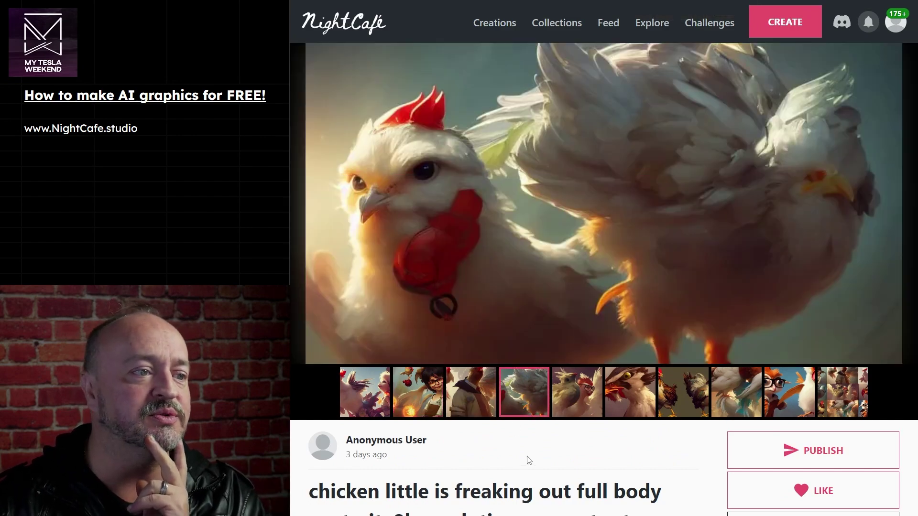
pyautogui.scroll(-2, 530, 460)
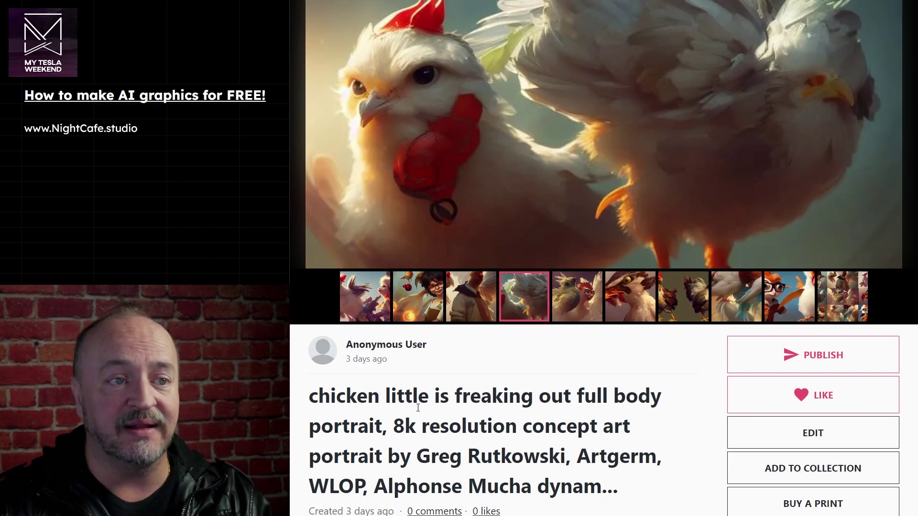
pyautogui.moveTo(310, 424); pyautogui.dragTo(599, 483)
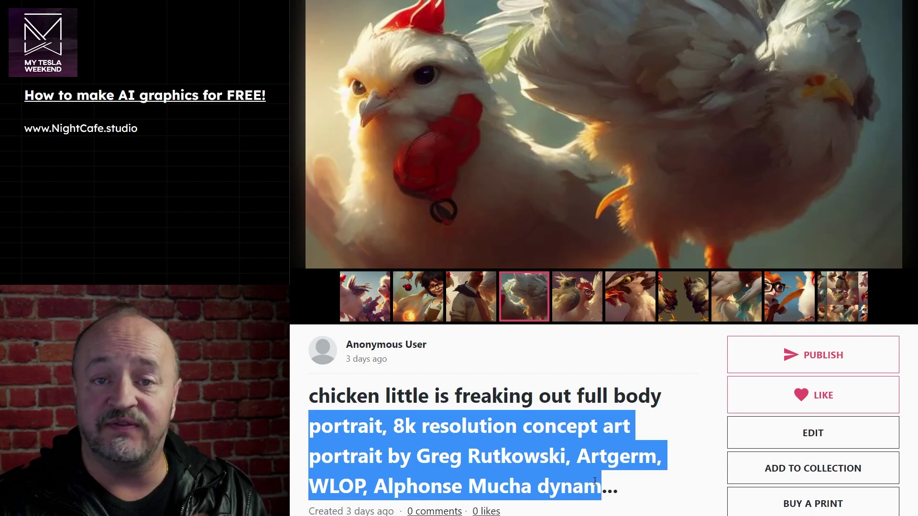
pyautogui.scroll(2, 580, 443)
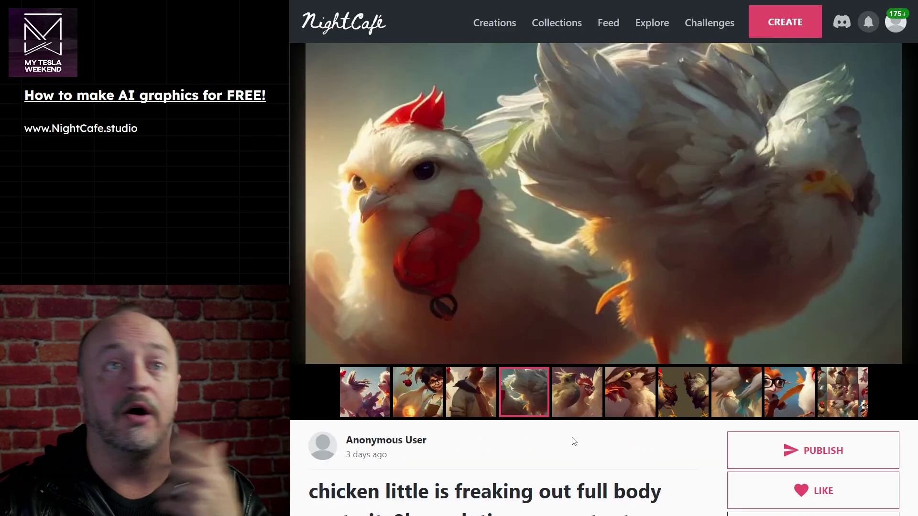
# Step: View chicken little images five through eight, then return to My Creations
pyautogui.click(576, 407)
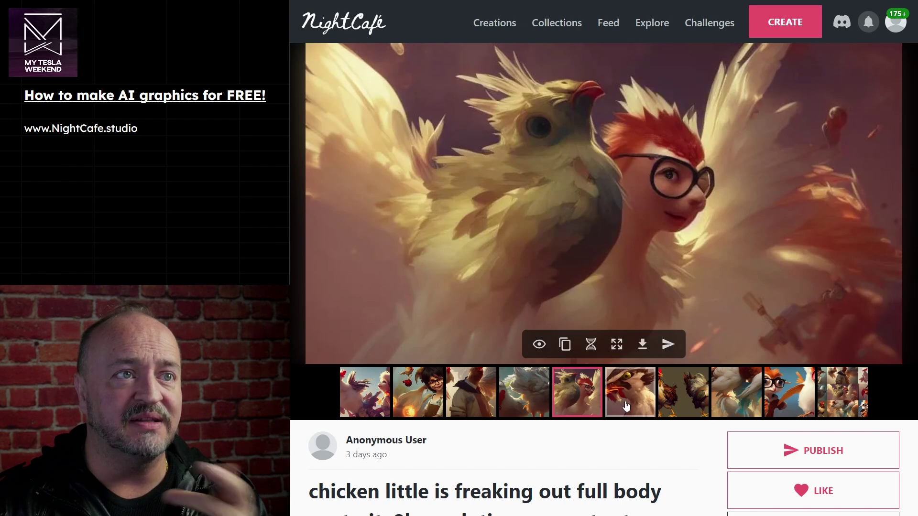
pyautogui.click(626, 406)
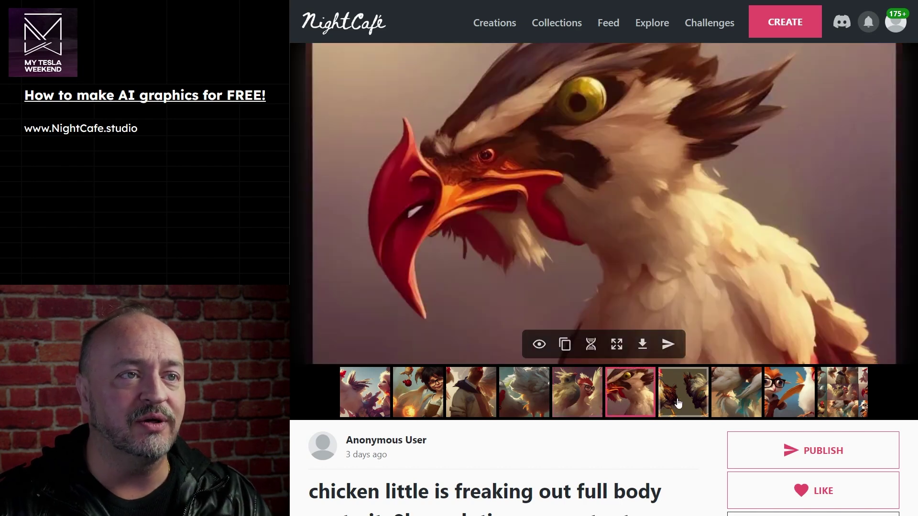
pyautogui.click(679, 403)
pyautogui.click(735, 403)
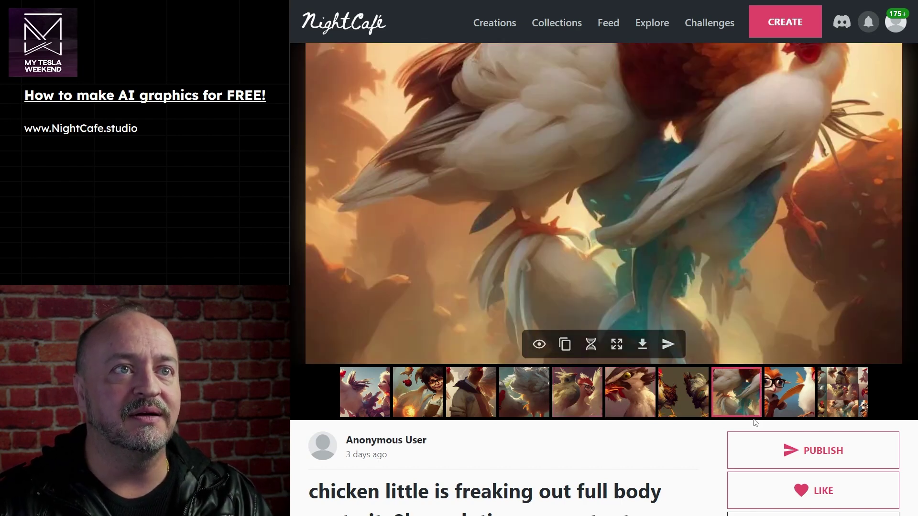
pyautogui.click(475, 25)
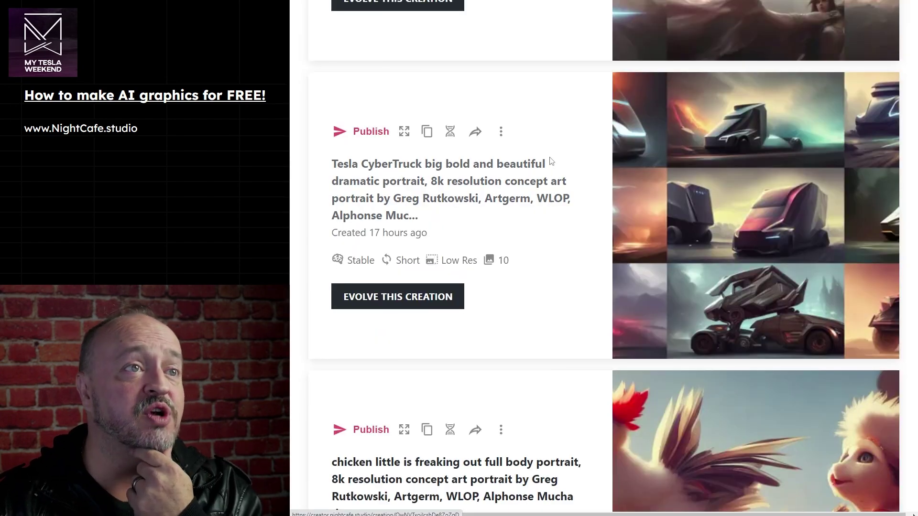
# Step: Open the Tesla CyberTruck creation and view its second through tenth truck images
pyautogui.click(694, 147)
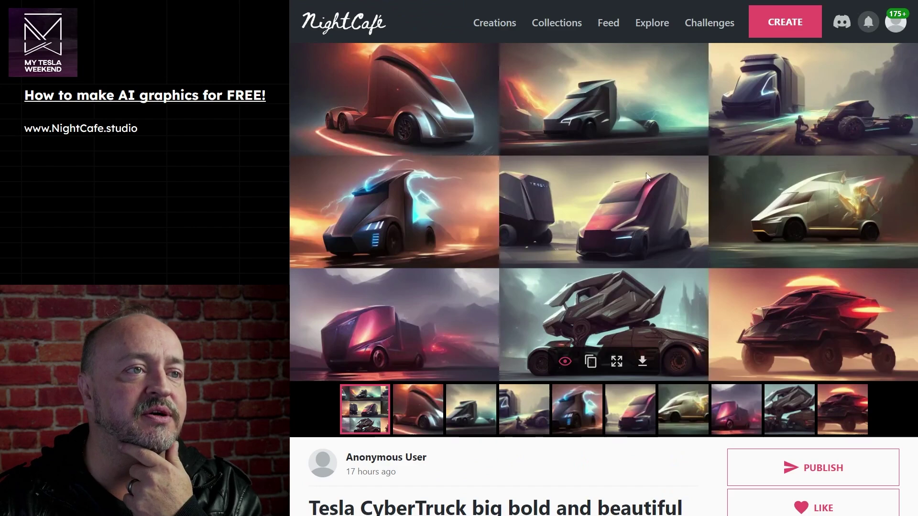
pyautogui.click(433, 396)
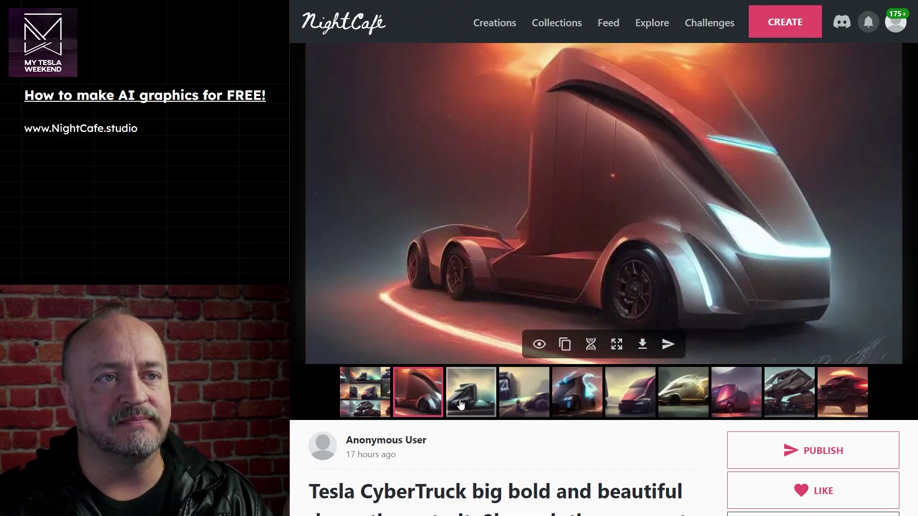
pyautogui.click(460, 405)
pyautogui.click(529, 399)
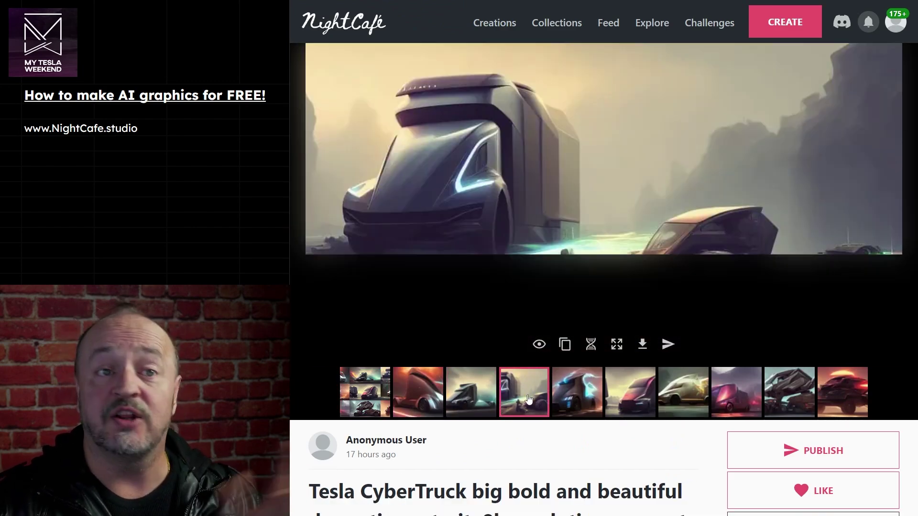
pyautogui.click(576, 395)
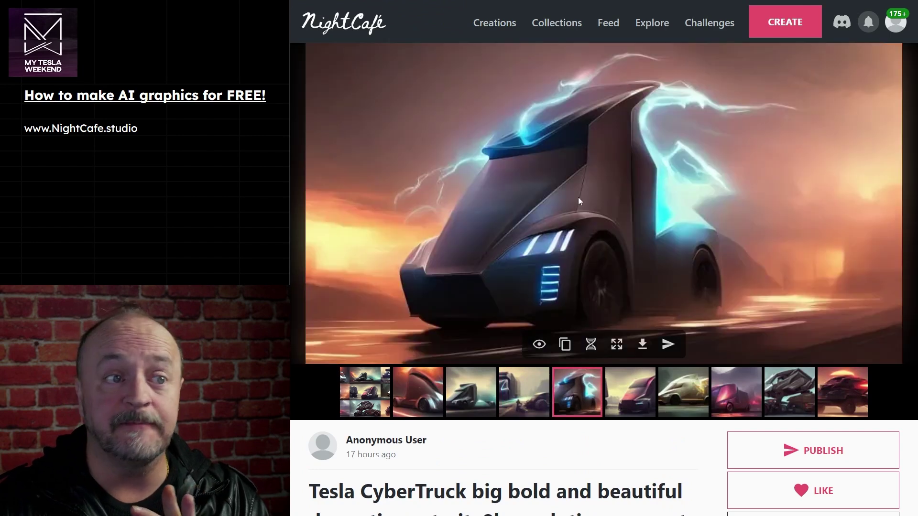
pyautogui.click(630, 397)
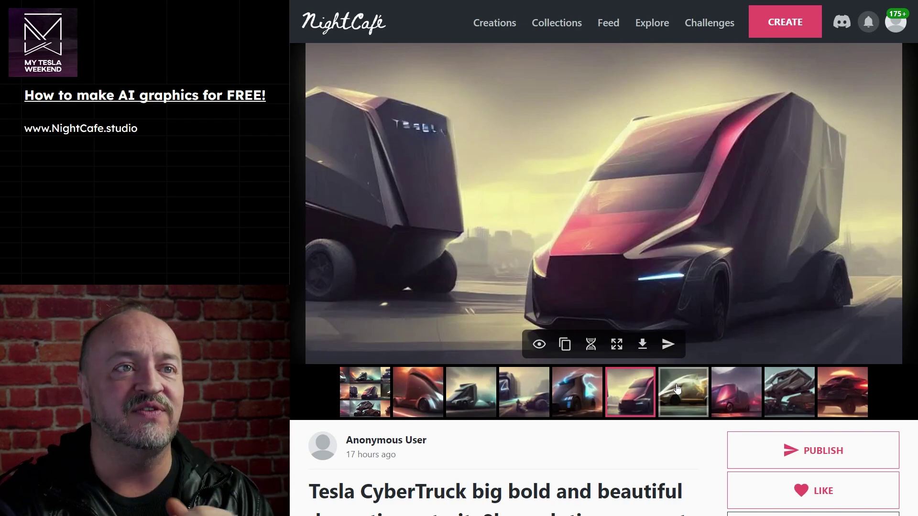
pyautogui.click(677, 388)
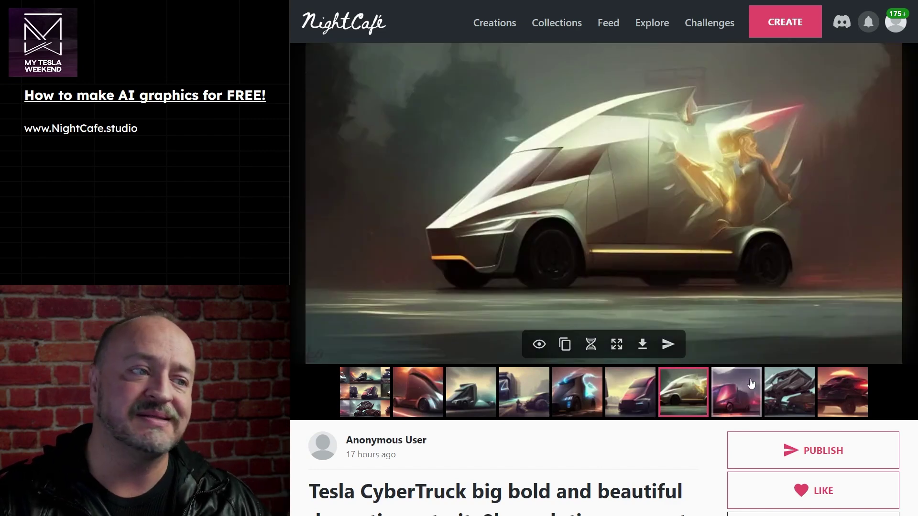
pyautogui.click(736, 406)
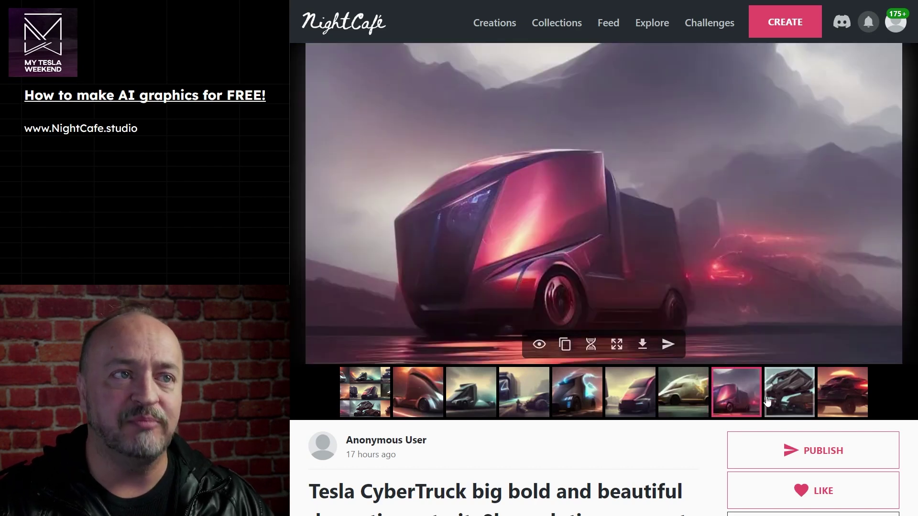
pyautogui.click(771, 401)
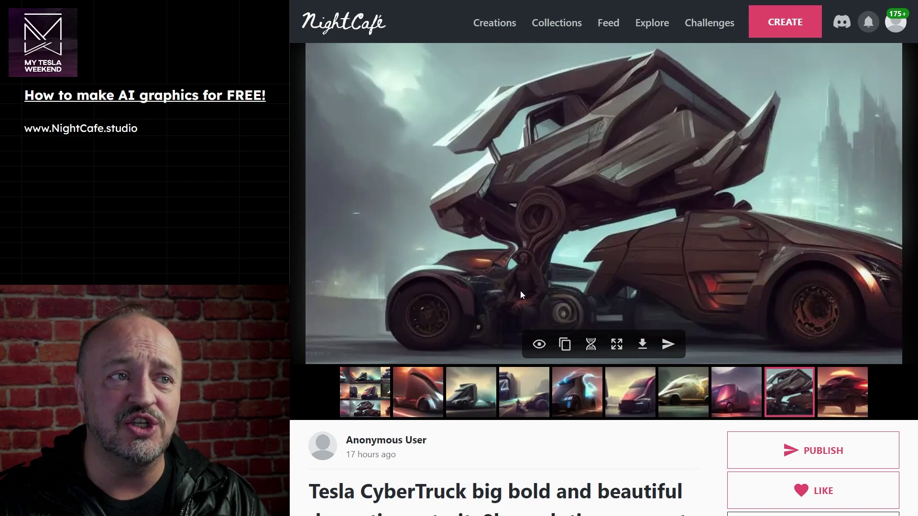
pyautogui.click(840, 391)
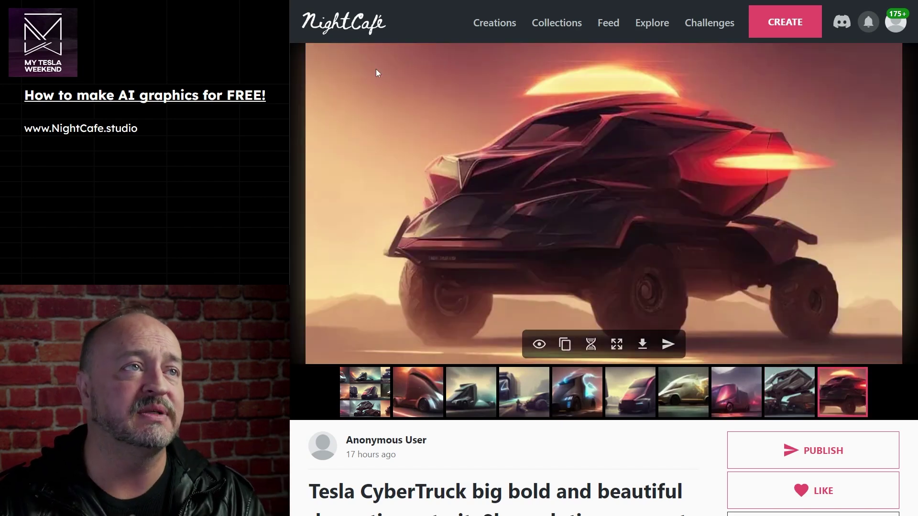
# Step: Return to My Creations and open the 'Tesla two year anniversary' DALL·E 2 creation
pyautogui.click(325, 35)
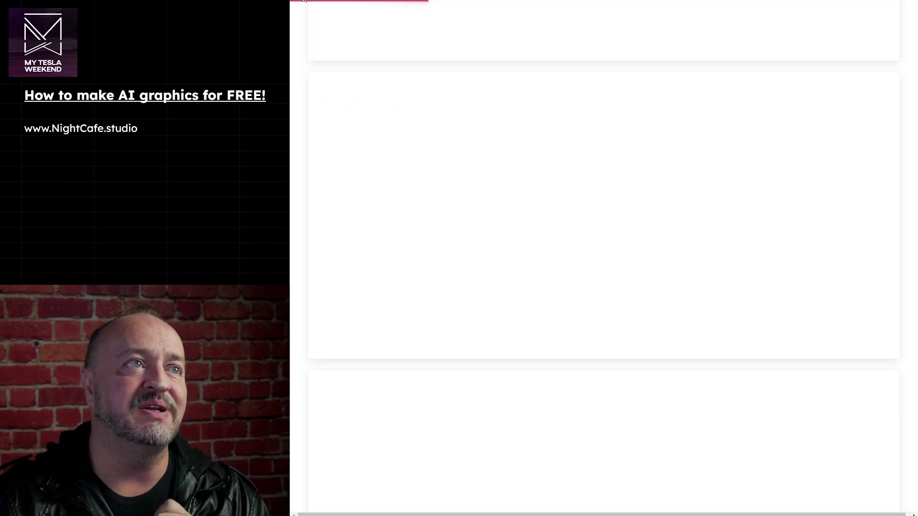
pyautogui.scroll(-6, 462, 220)
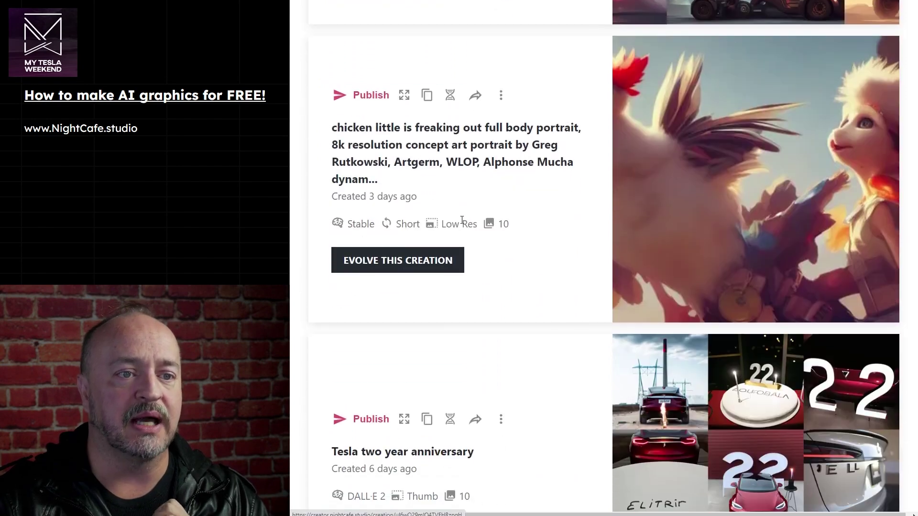
pyautogui.scroll(-3, 462, 220)
pyautogui.click(690, 245)
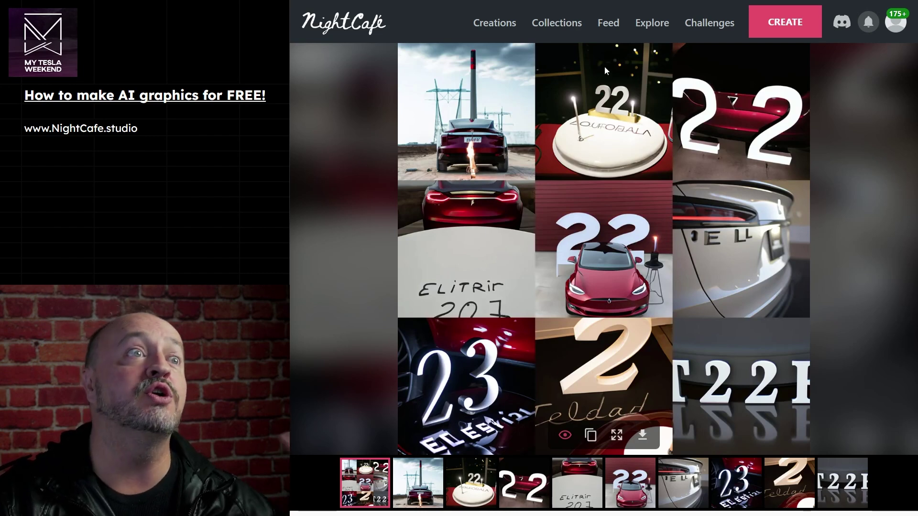
pyautogui.scroll(-4, 565, 244)
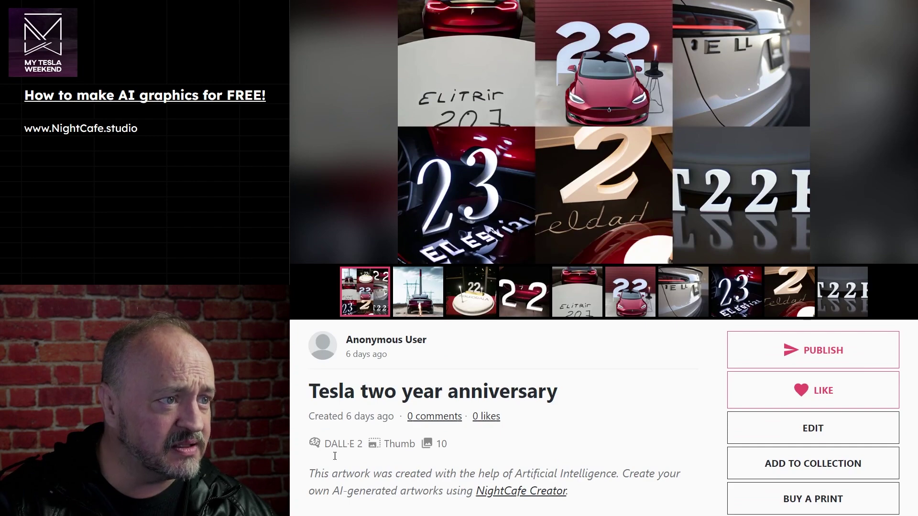
pyautogui.scroll(4, 610, 391)
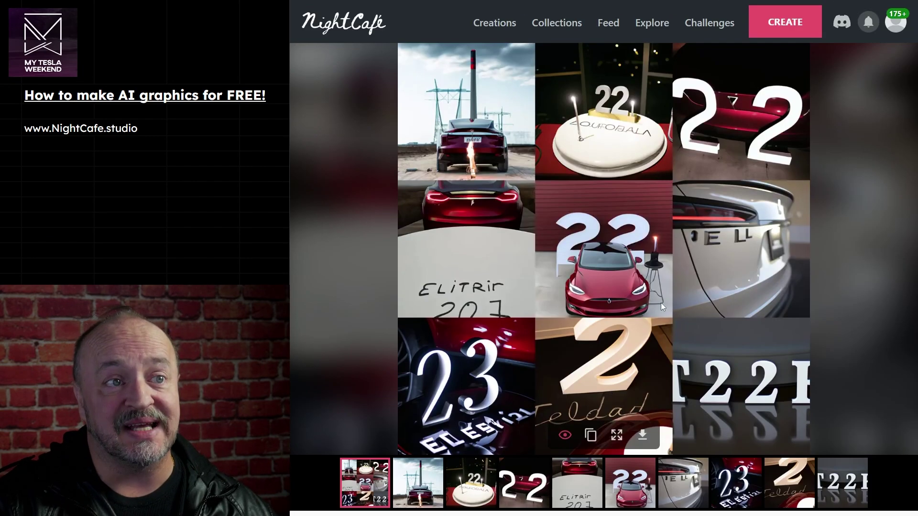
pyautogui.scroll(-3, 508, 436)
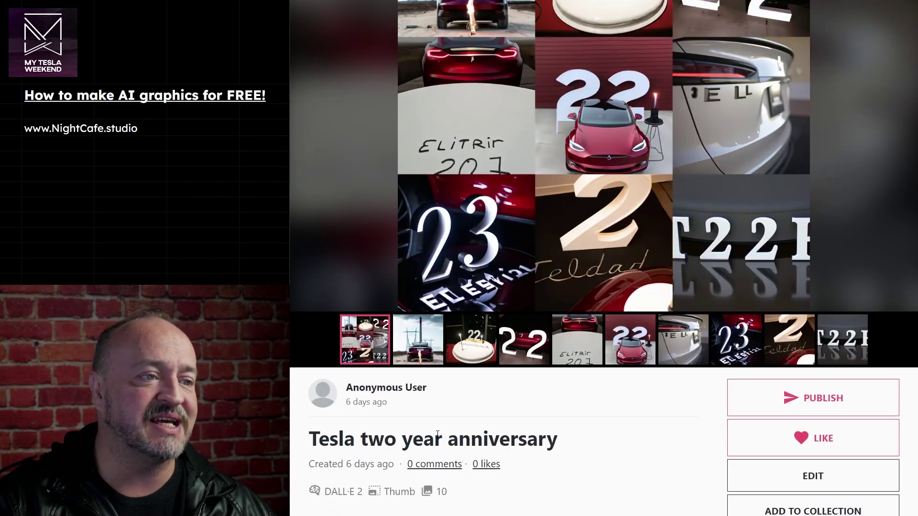
pyautogui.scroll(3, 620, 476)
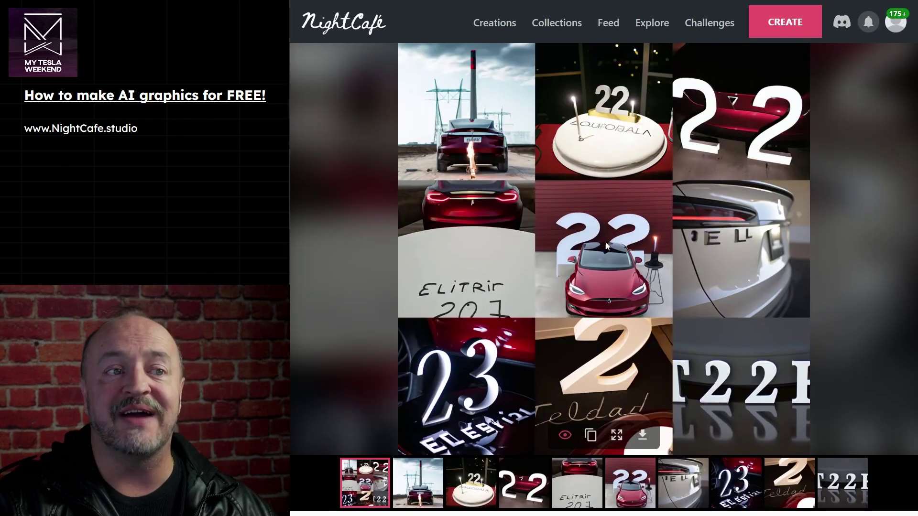